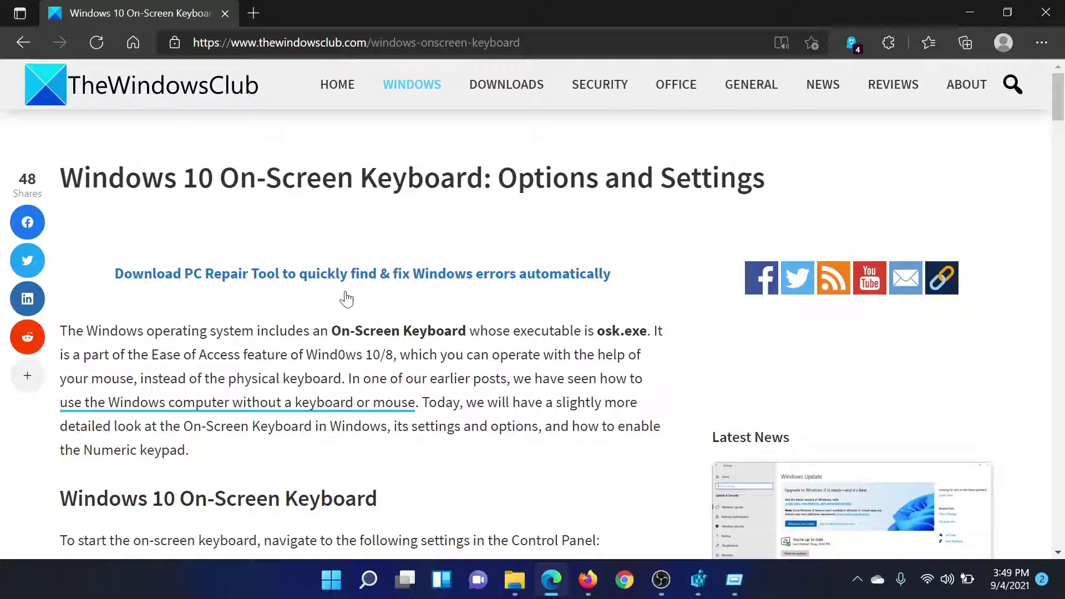
# Open Settings from the quick-access menu and go to Accessibility > Keyboard
pyautogui.rightClick(330, 590)
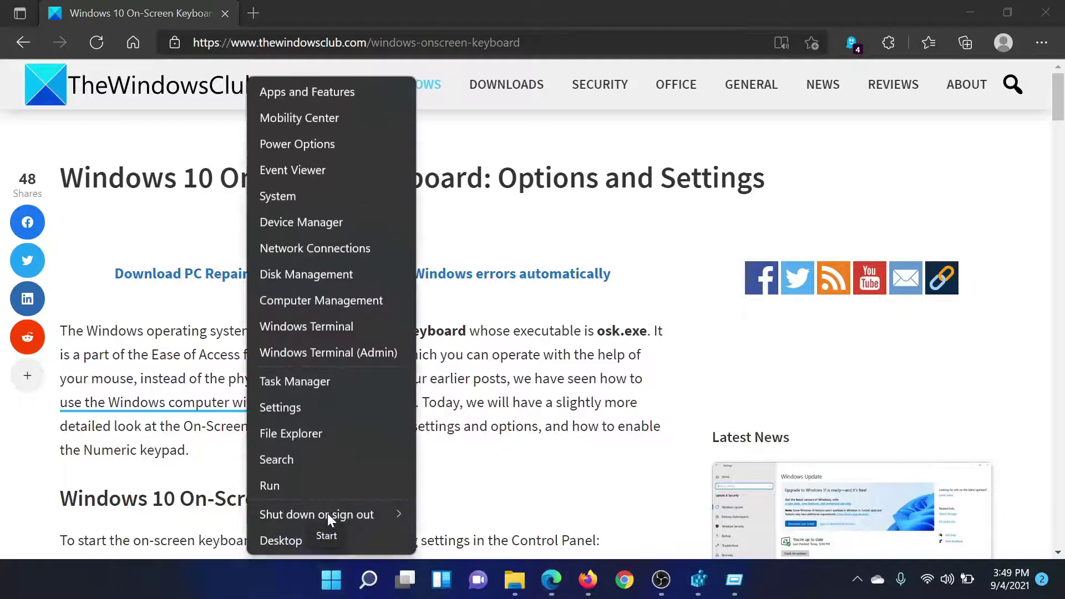
pyautogui.click(321, 407)
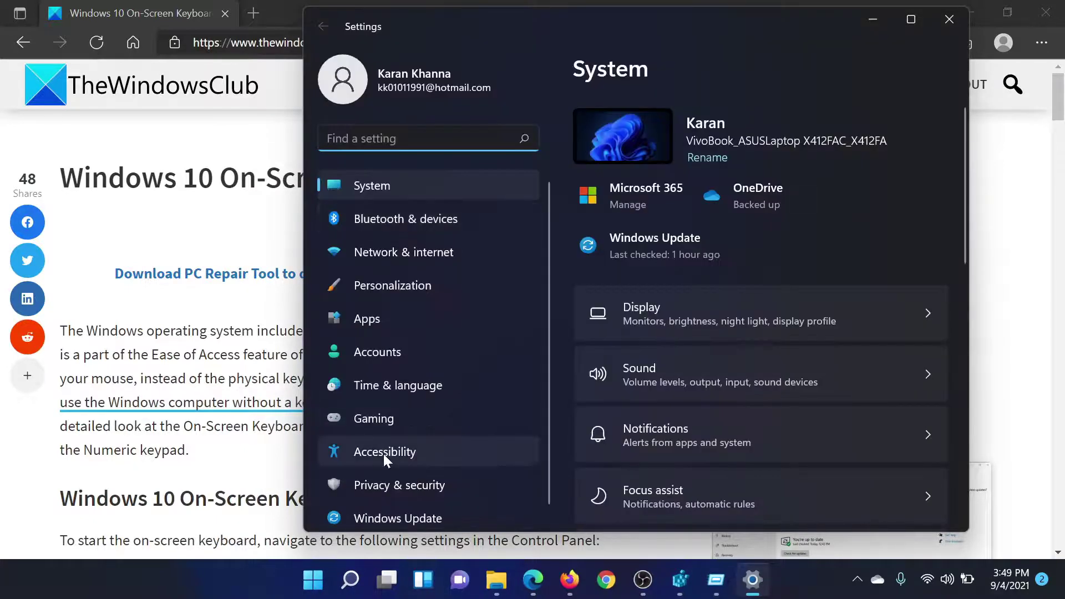
pyautogui.click(384, 454)
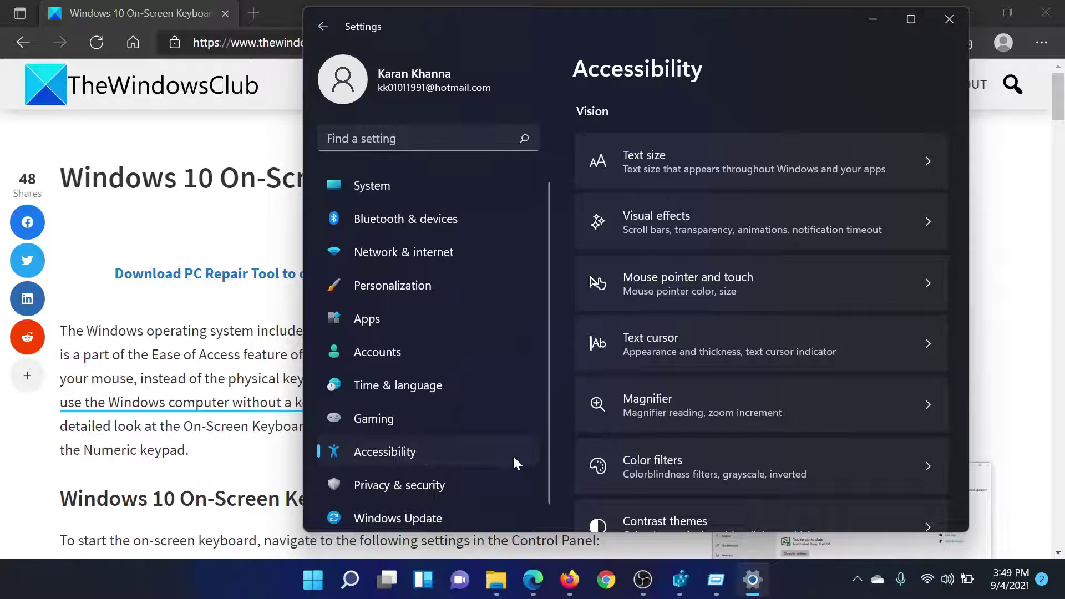
pyautogui.scroll(-2, 729, 360)
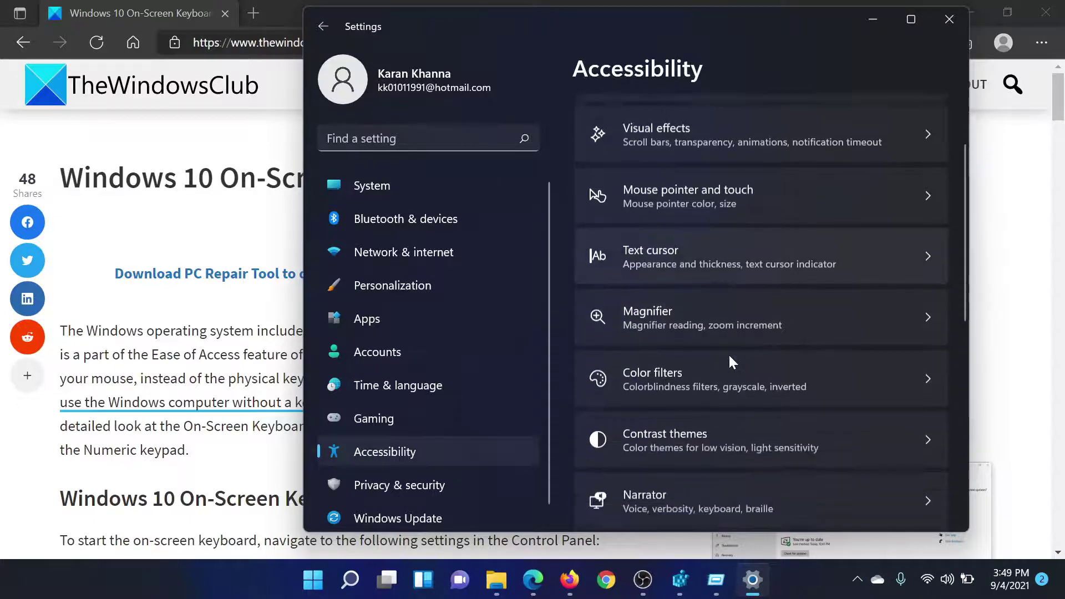
pyautogui.scroll(-3, 728, 354)
pyautogui.scroll(-1, 728, 354)
pyautogui.scroll(-2, 728, 353)
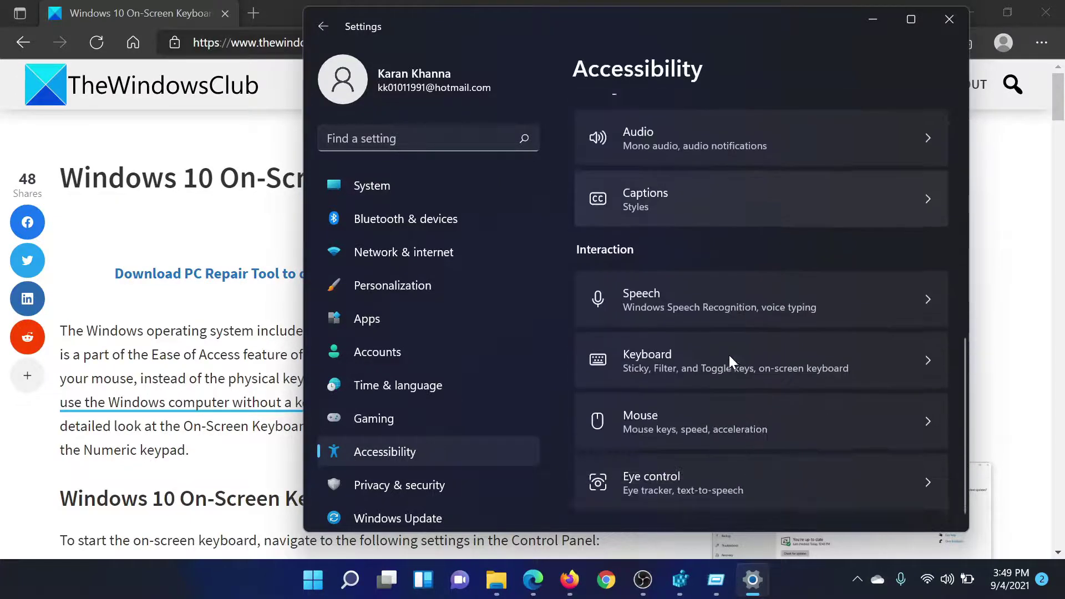
pyautogui.click(690, 352)
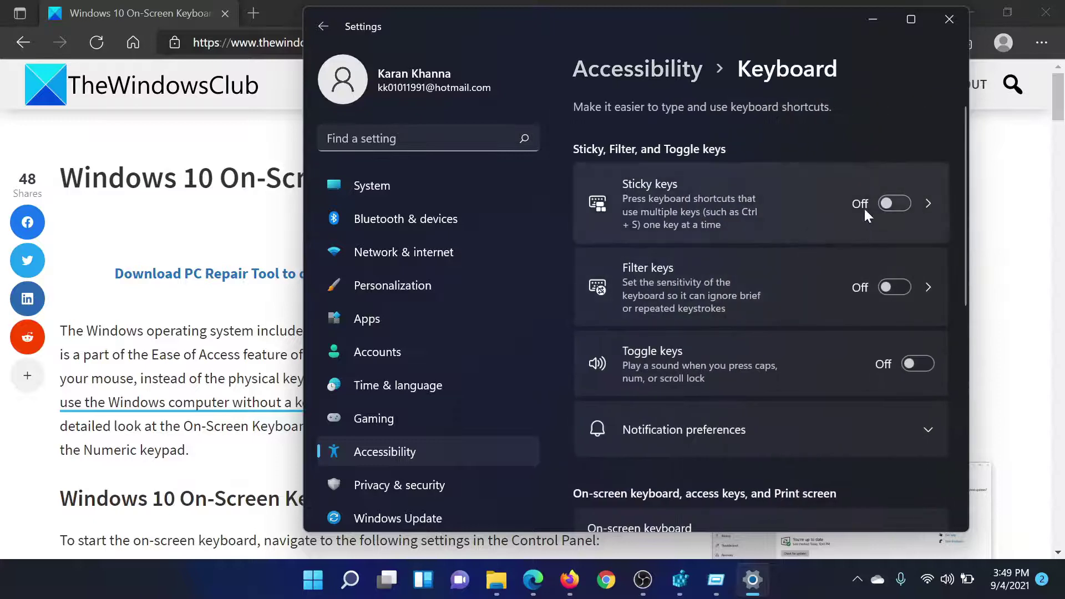
pyautogui.scroll(-2, 787, 373)
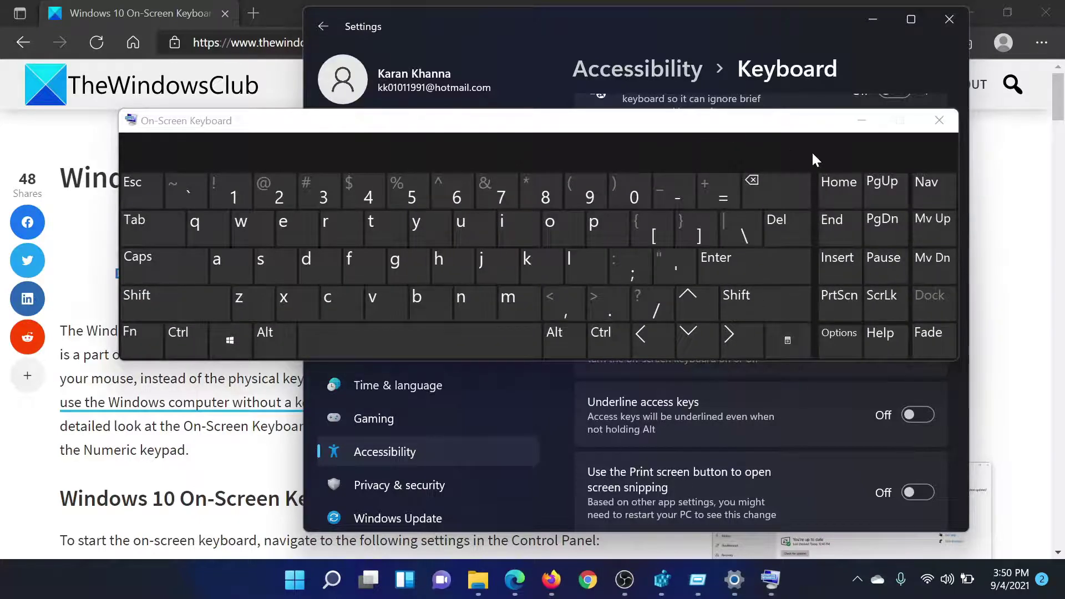
# Close the open On-Screen Keyboard window, then switch the On-screen keyboard setting back on
pyautogui.click(939, 121)
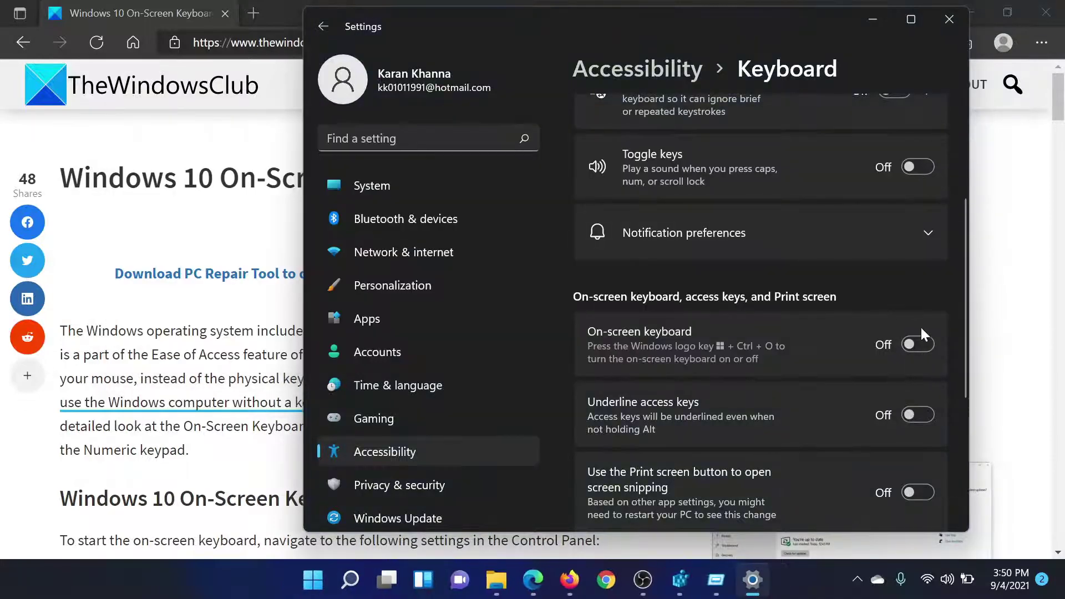
pyautogui.click(918, 345)
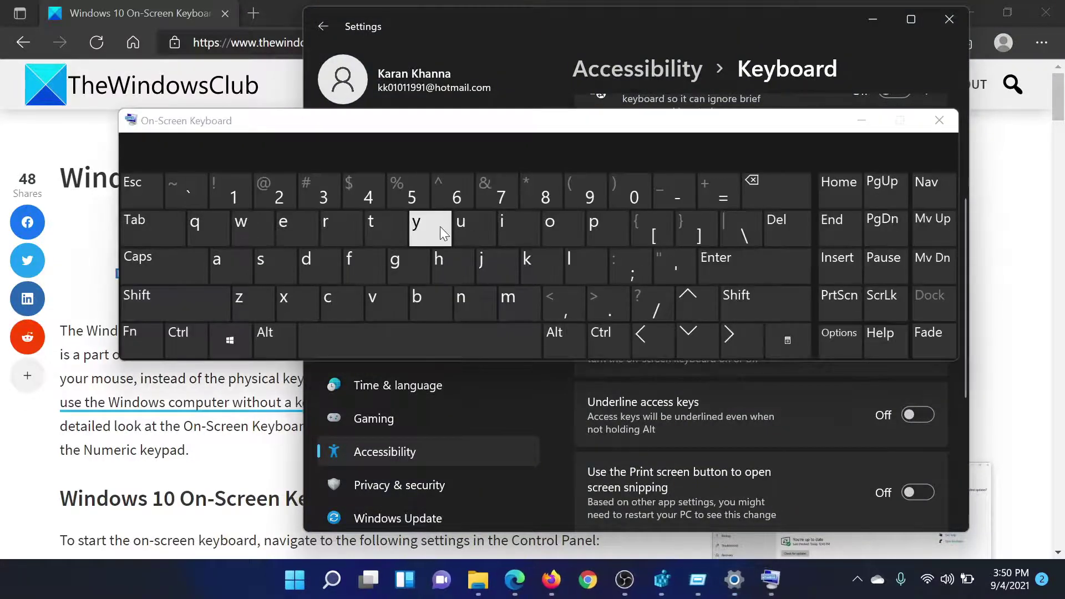
# Open the On-Screen Keyboard Options dialog and move it over the keyboard
pyautogui.click(841, 334)
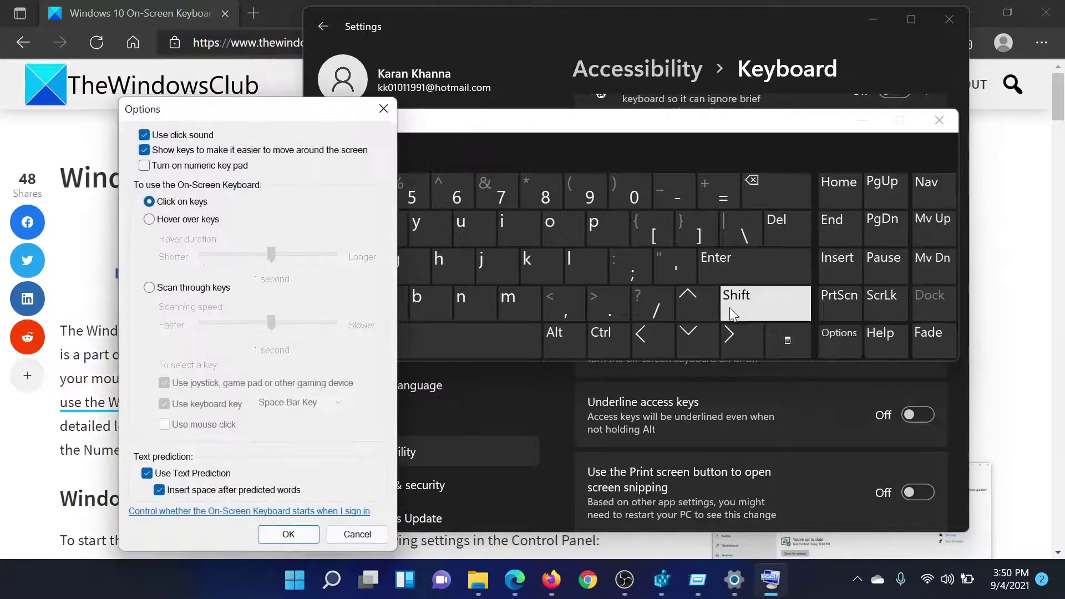
pyautogui.moveTo(222, 114); pyautogui.dragTo(412, 113)
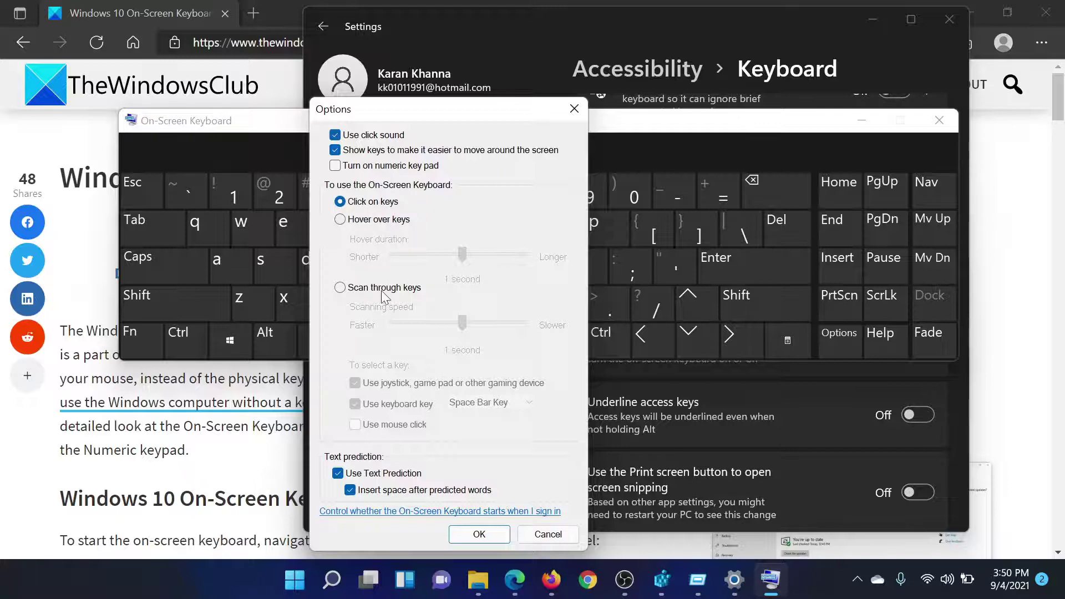
# Tick 'Turn on numeric key pad' in Options, then bring the browser article forward
pyautogui.click(335, 166)
pyautogui.click(214, 466)
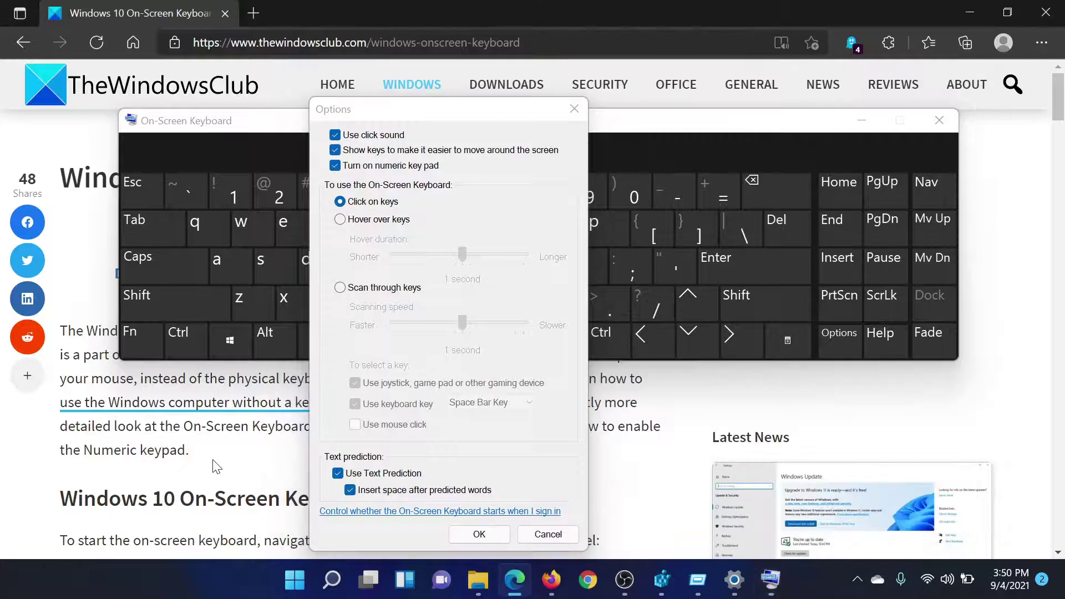
# Close the Options dialog and the On-Screen Keyboard window
pyautogui.click(574, 108)
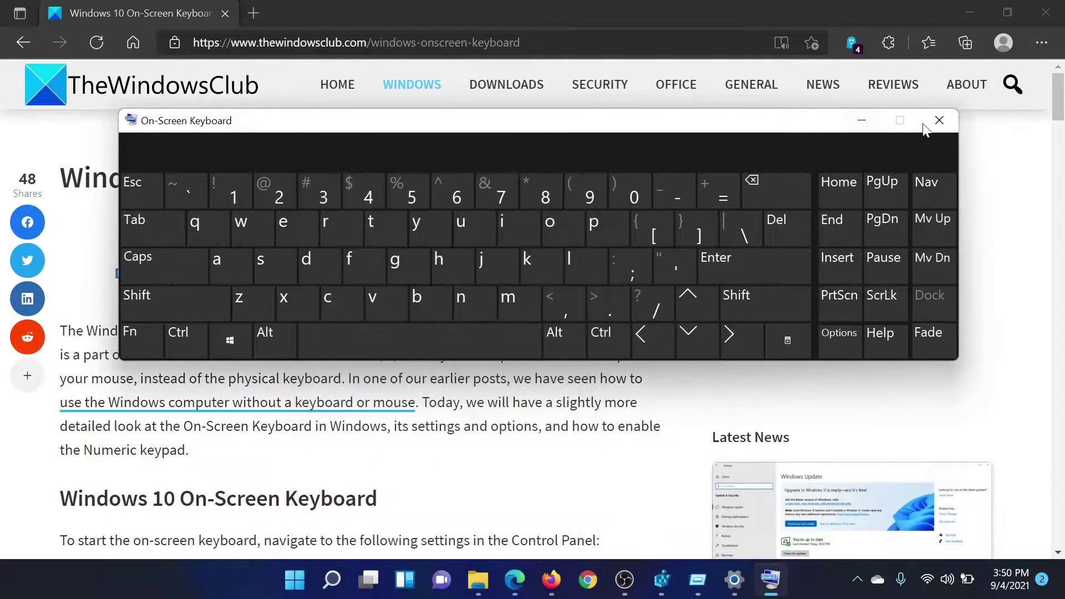
pyautogui.click(938, 121)
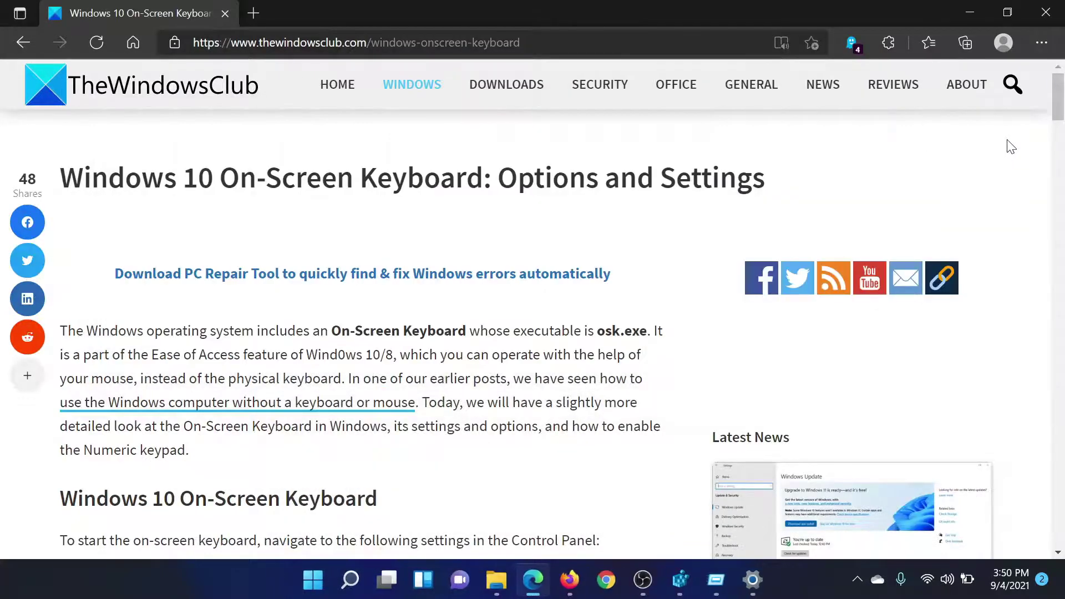